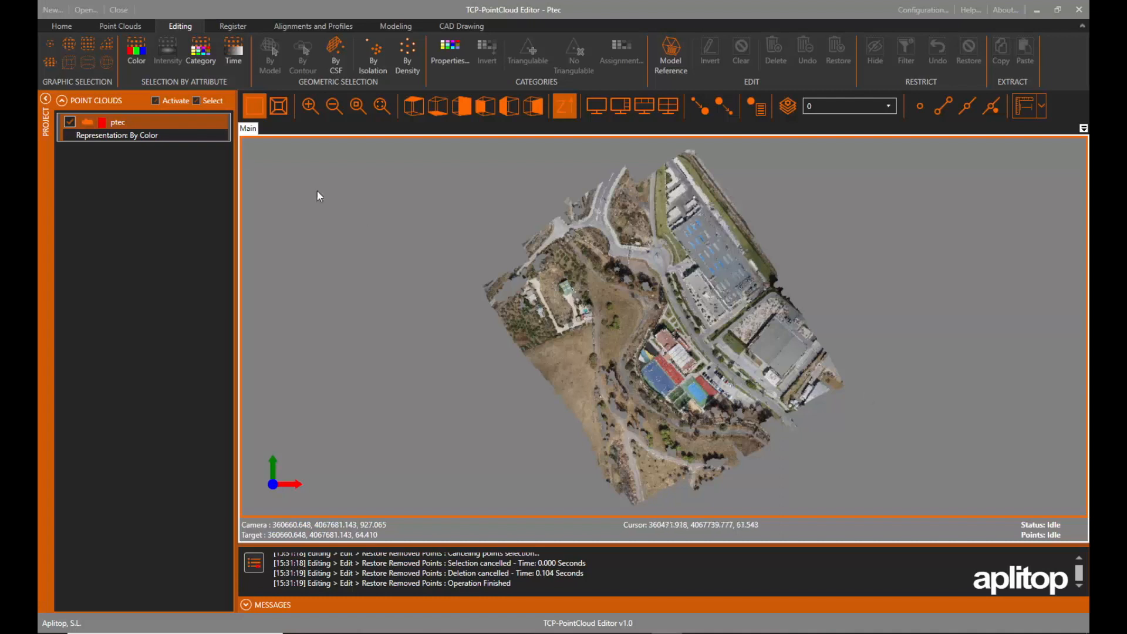
- Start a selection by color and sample the blue surface of the large sports court as the reference color
click(140, 54)
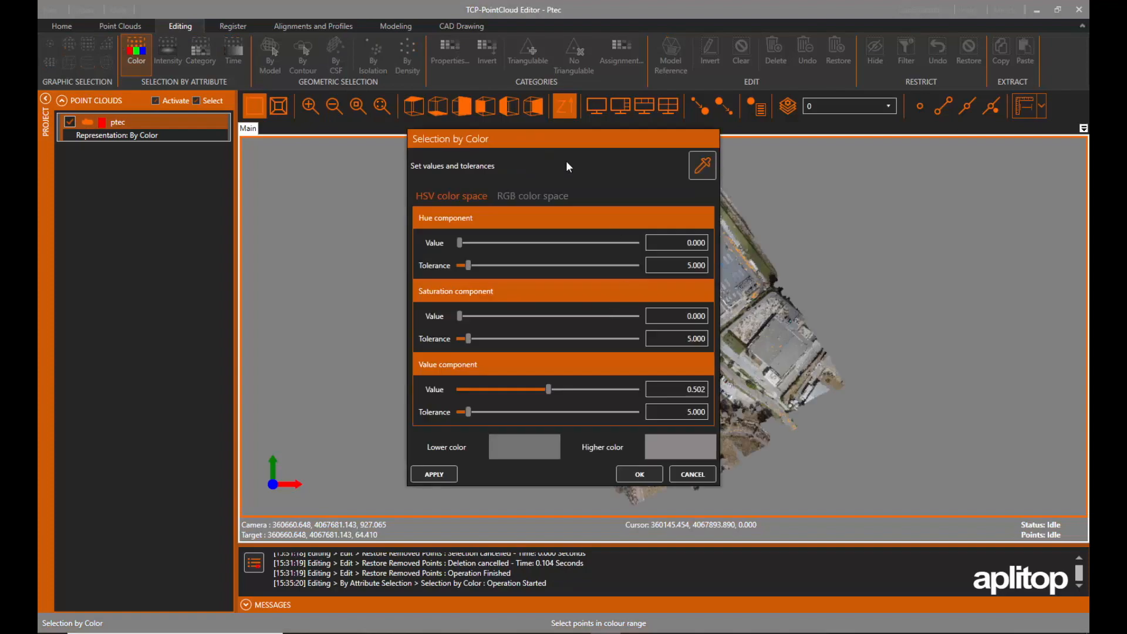
drag(587, 140, 295, 141)
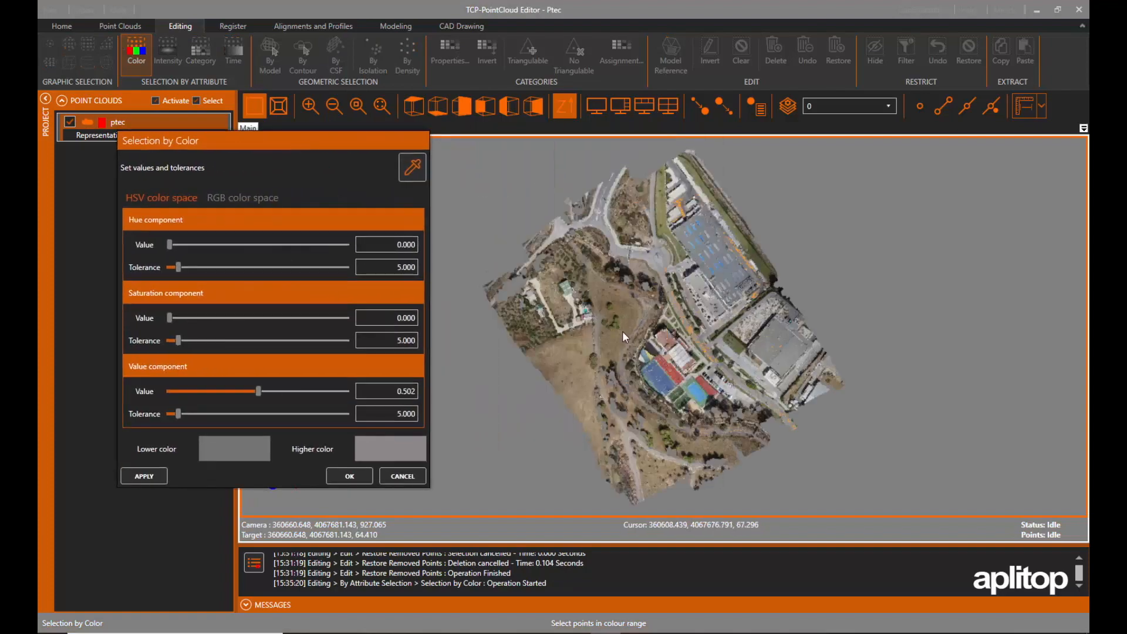
scroll(667, 478, up, 3)
scroll(667, 478, up, 3)
middle_drag(725, 422, 686, 242)
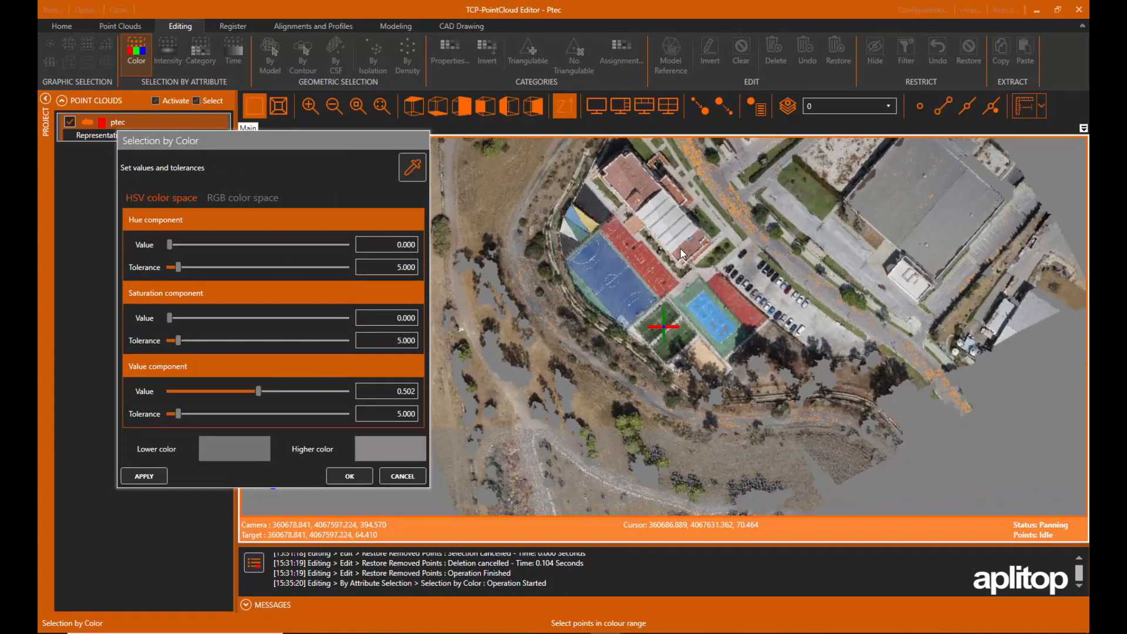
scroll(660, 315, up, 3)
middle_drag(664, 326, 672, 365)
click(412, 168)
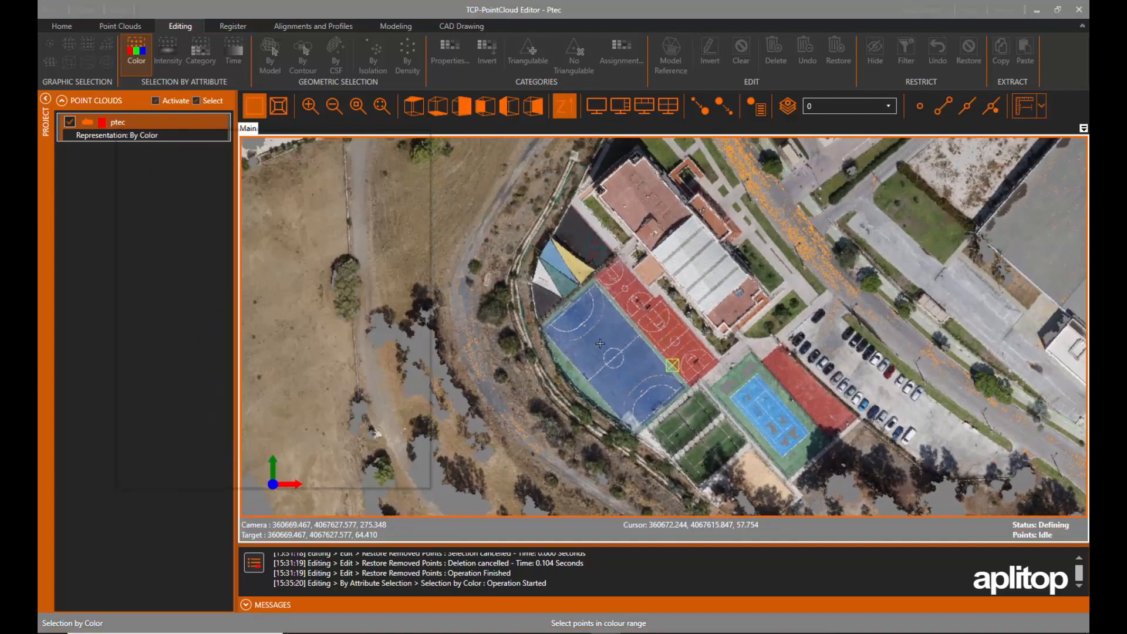
click(609, 334)
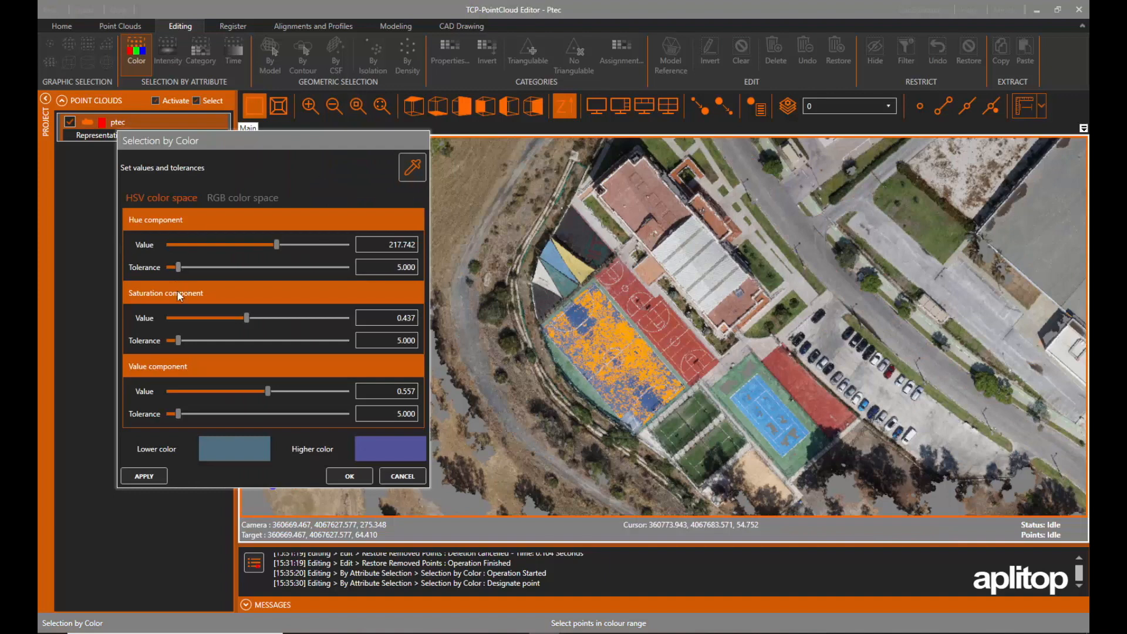
- Select the court's points with a saturation tolerance of 16 and a value tolerance of 9, and clear that selection
drag(178, 340, 206, 347)
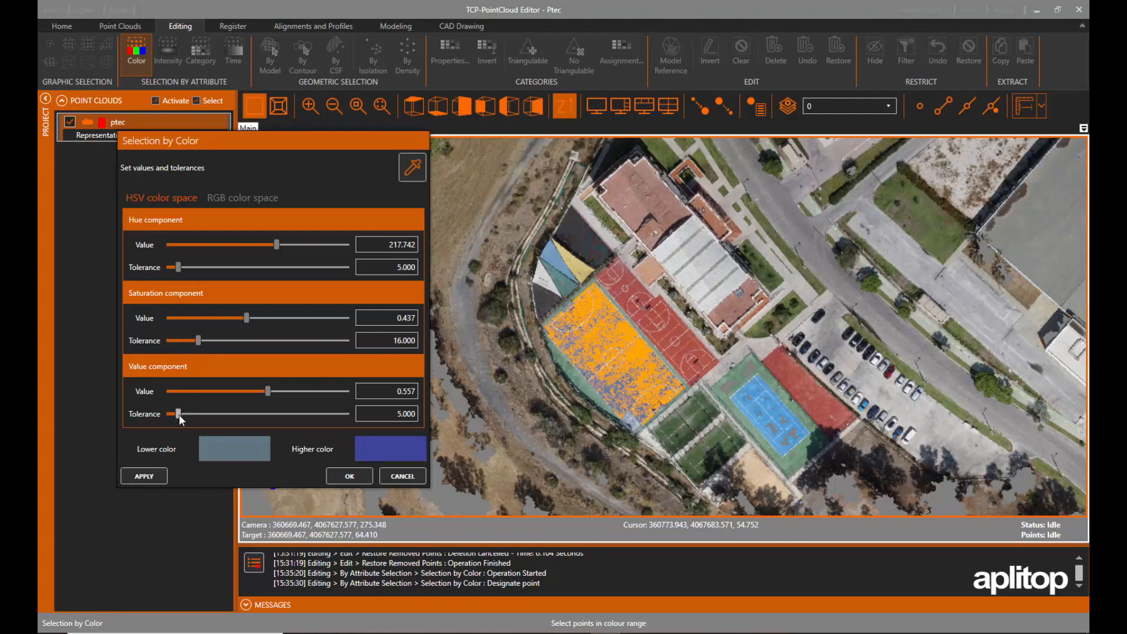
drag(178, 414, 187, 416)
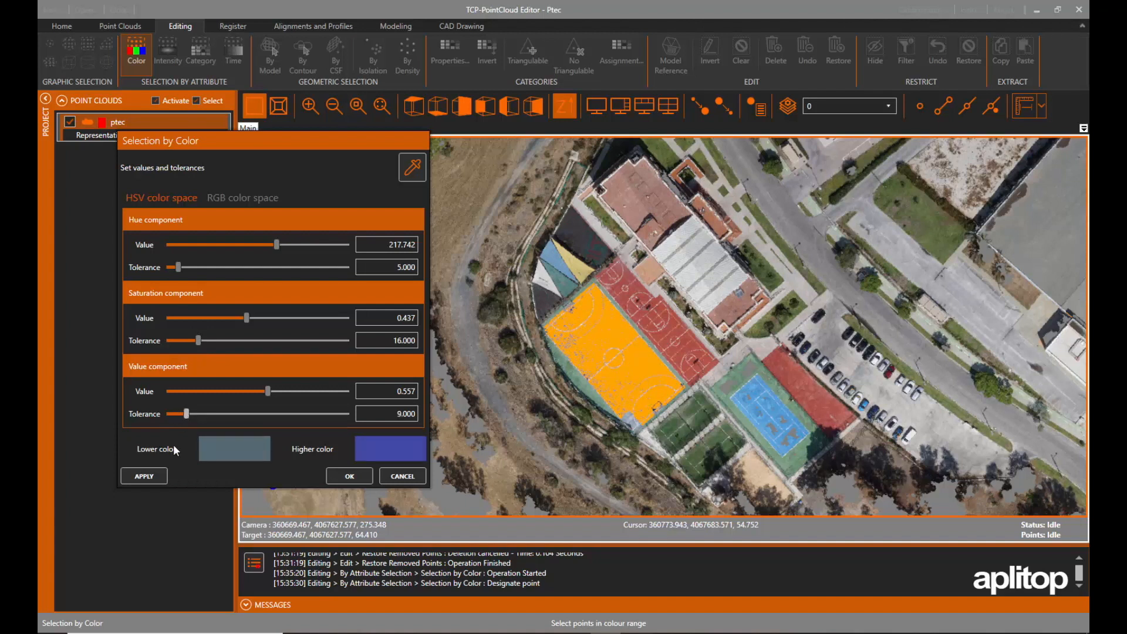
click(144, 476)
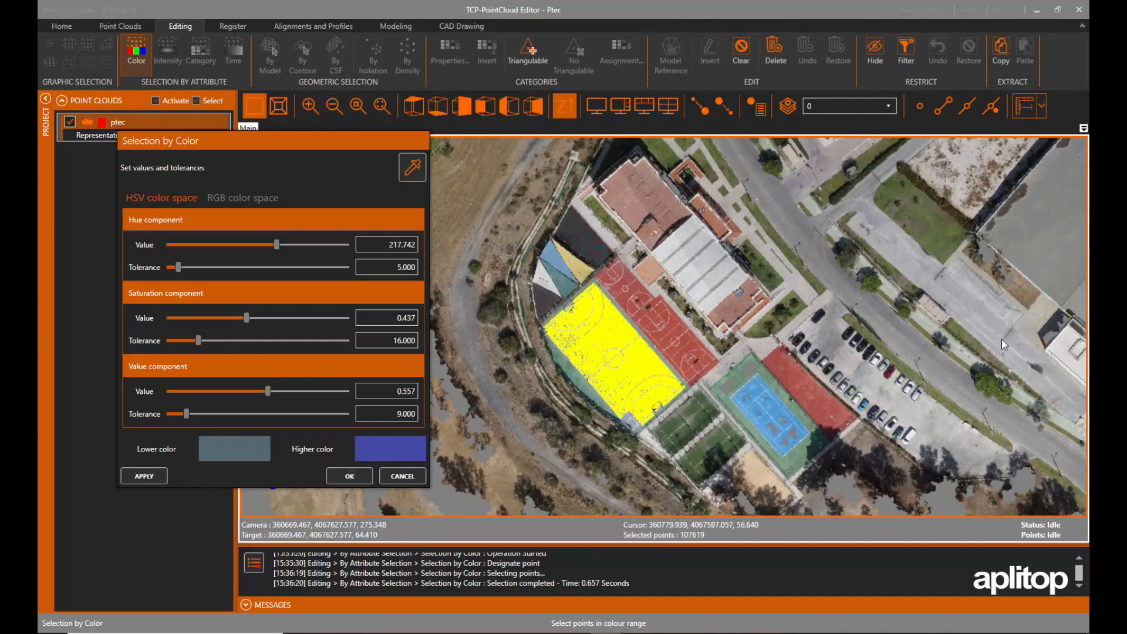
click(357, 477)
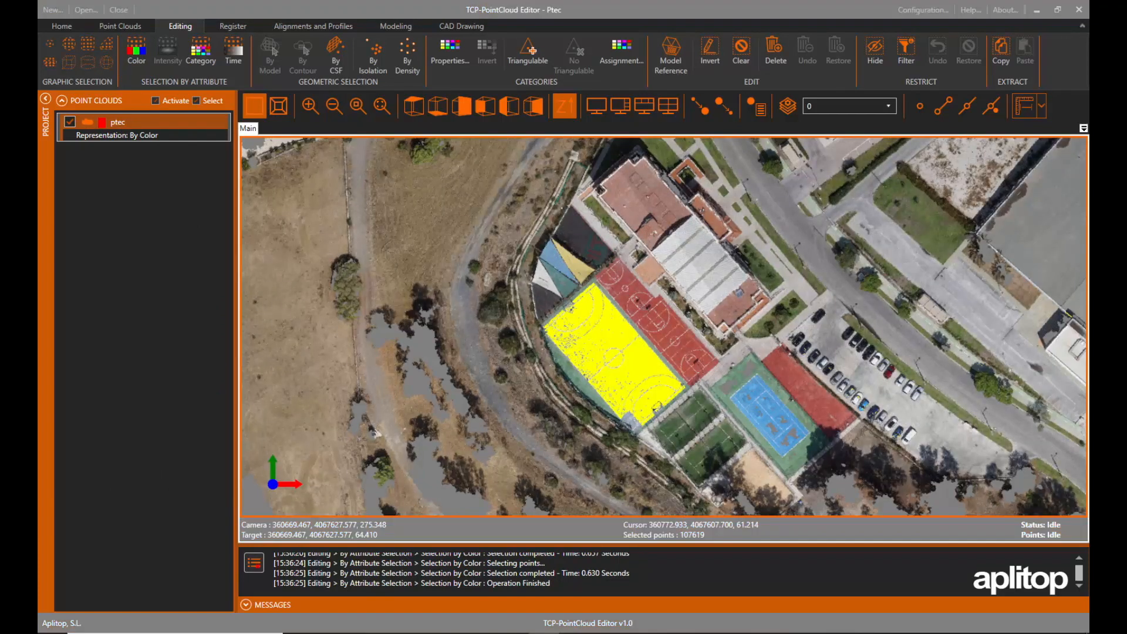
click(741, 50)
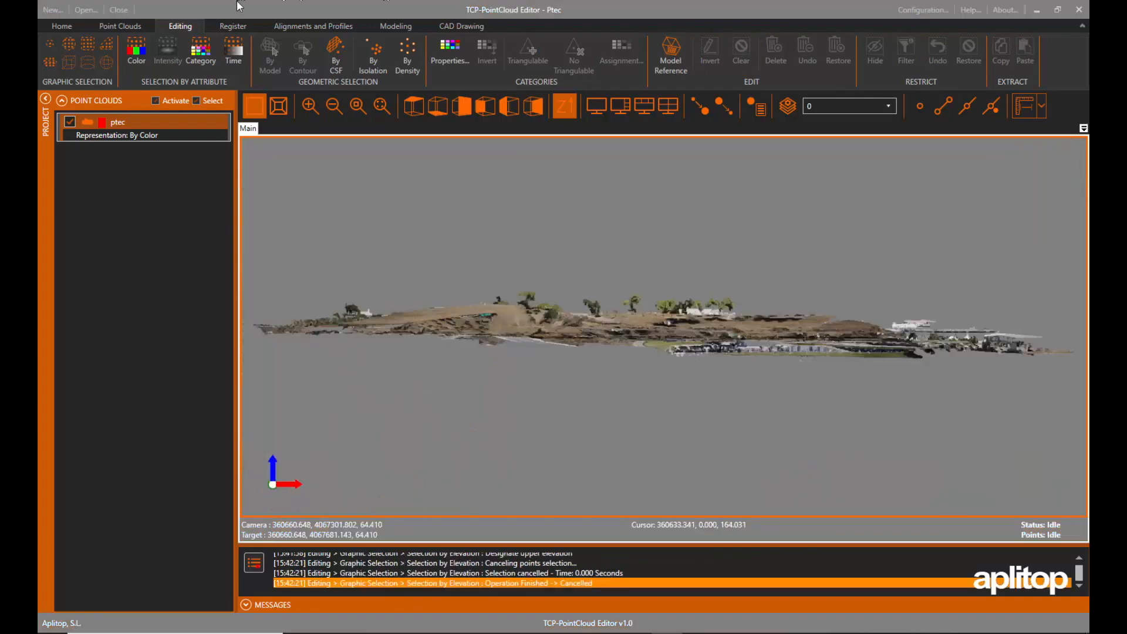
- Start a selection by elevation and designate a lower elevation of about 73.24 and an upper elevation of about 83.50 on the cloud
click(238, 8)
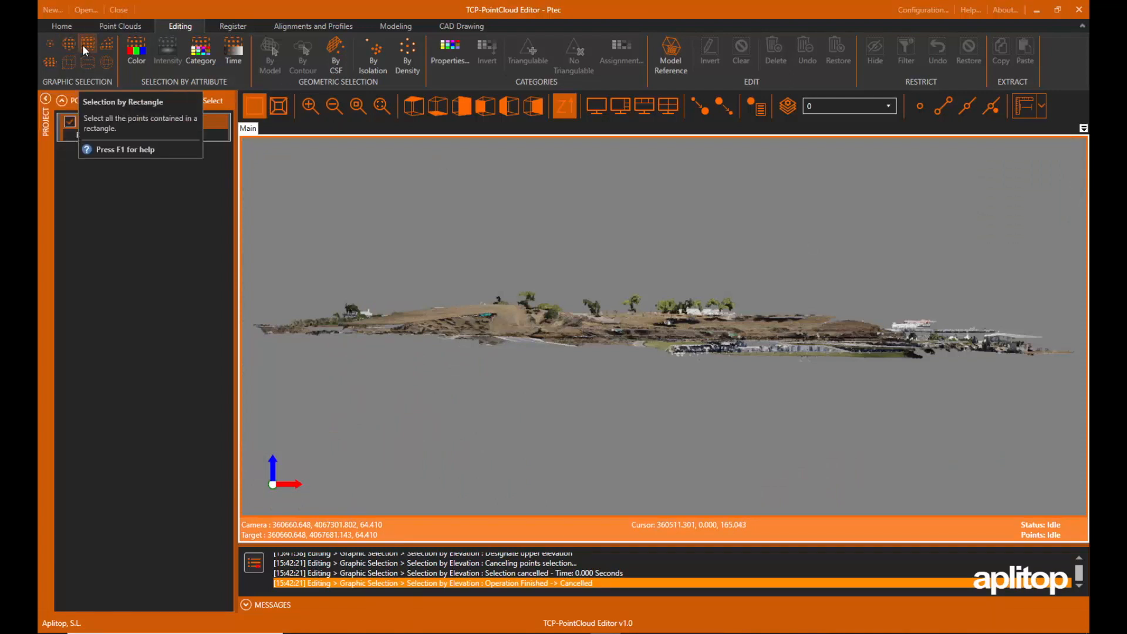
click(51, 62)
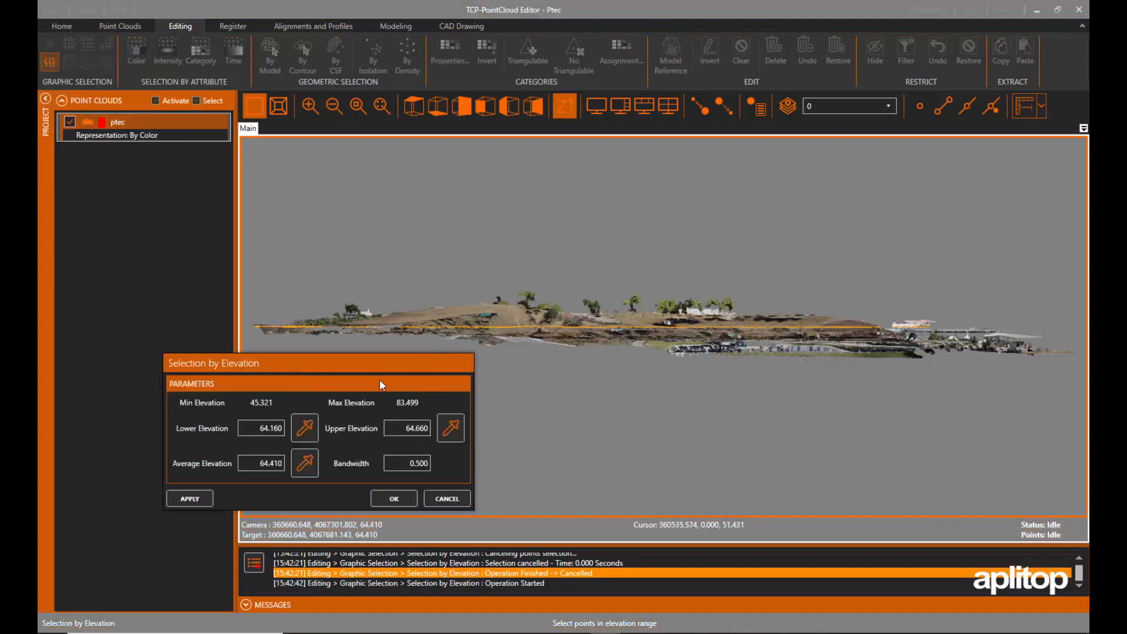
click(311, 427)
click(633, 311)
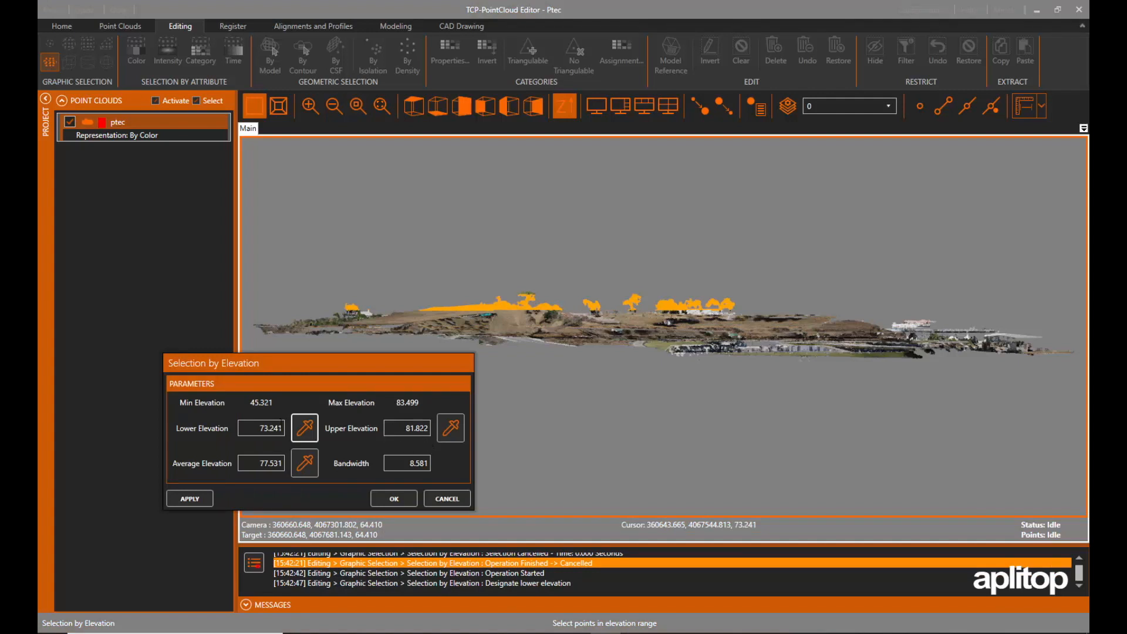
click(451, 428)
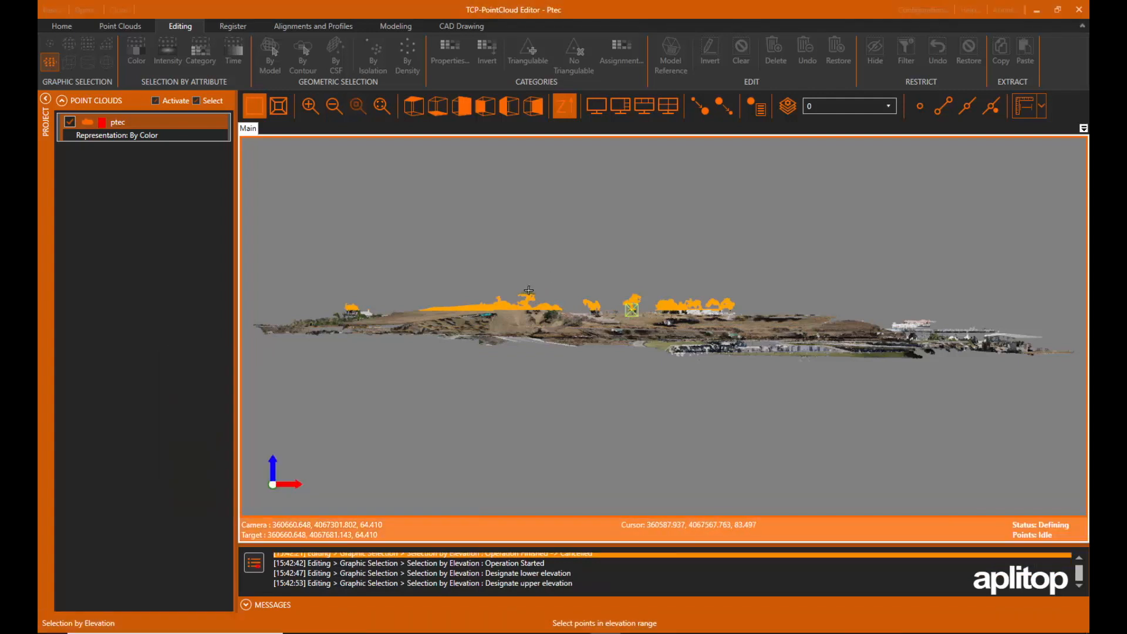
click(528, 290)
scroll(589, 352, up, 3)
middle_drag(597, 385, 870, 334)
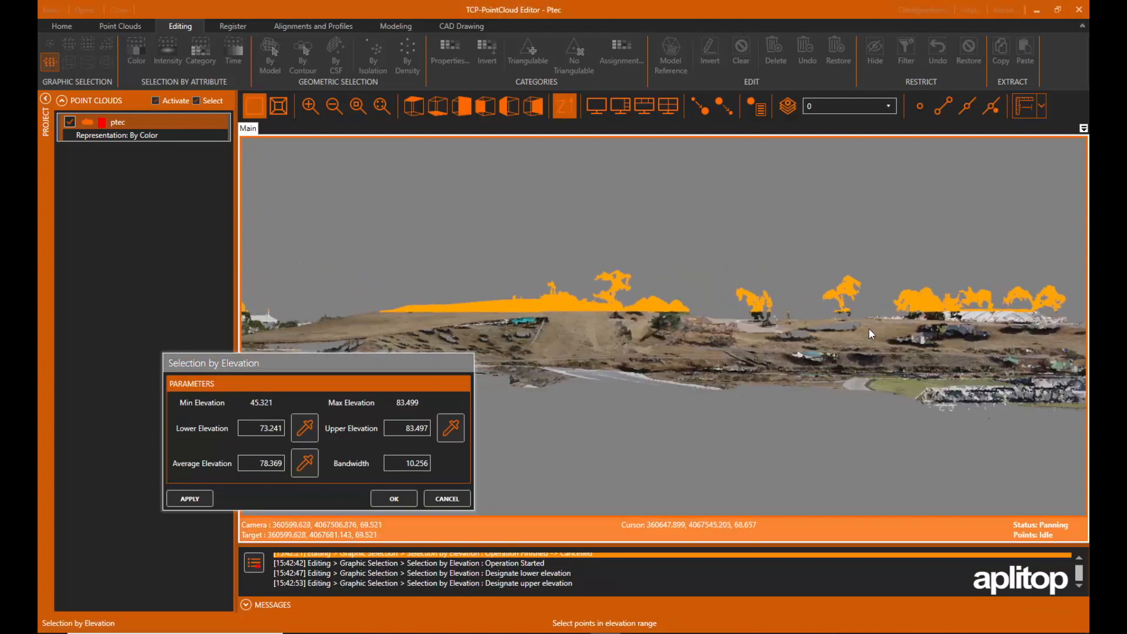
- Apply the elevation range to select the high points, and clear that selection
click(196, 499)
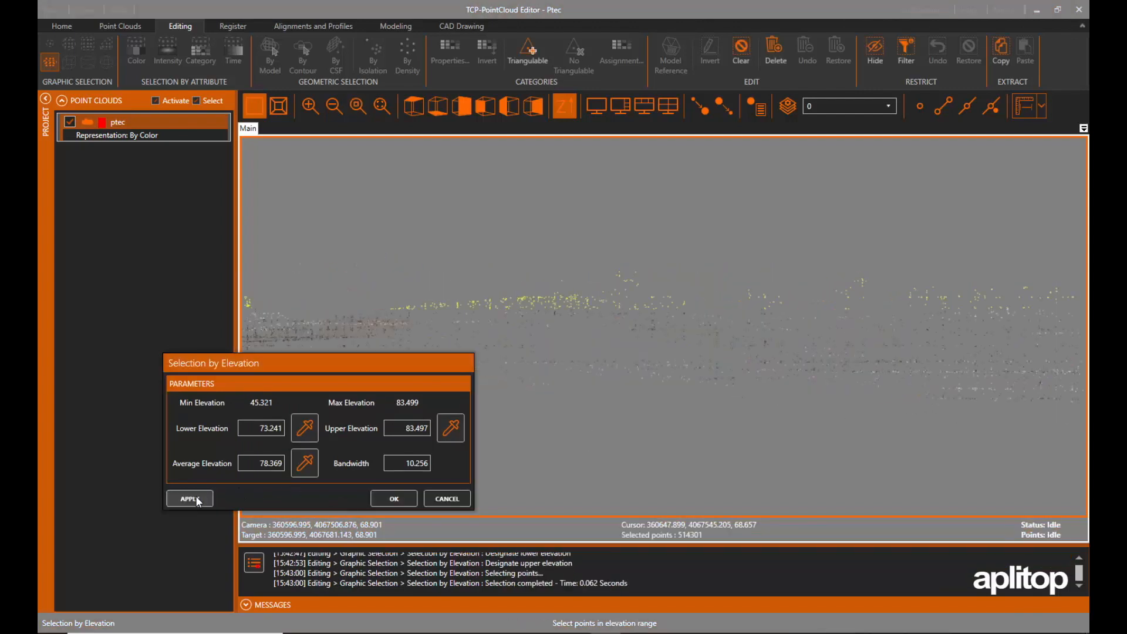
click(416, 499)
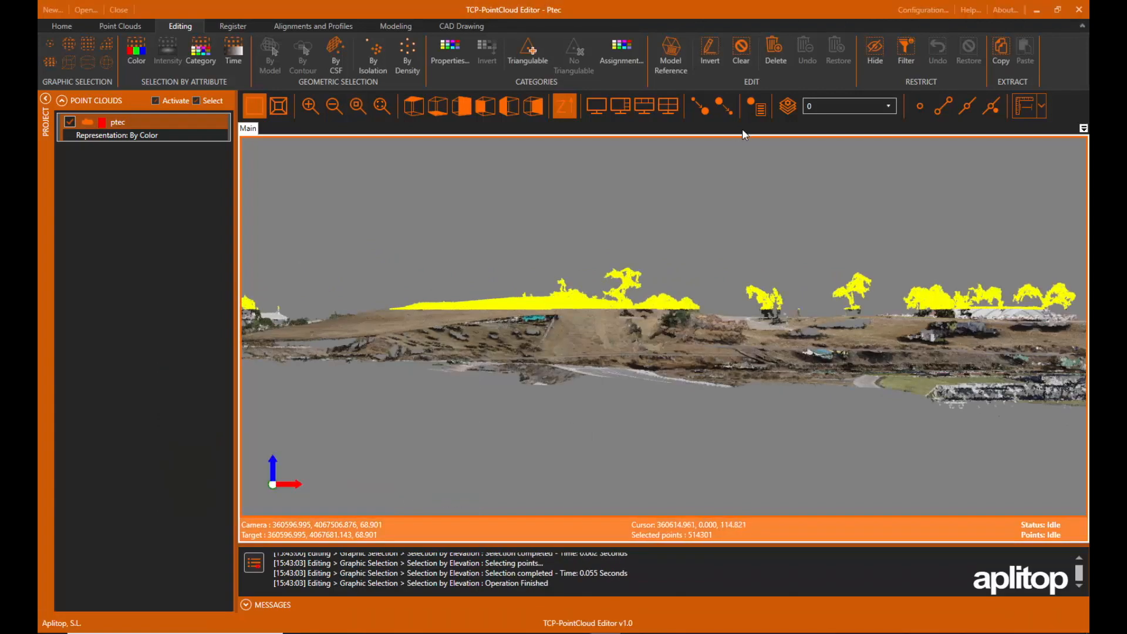
click(739, 46)
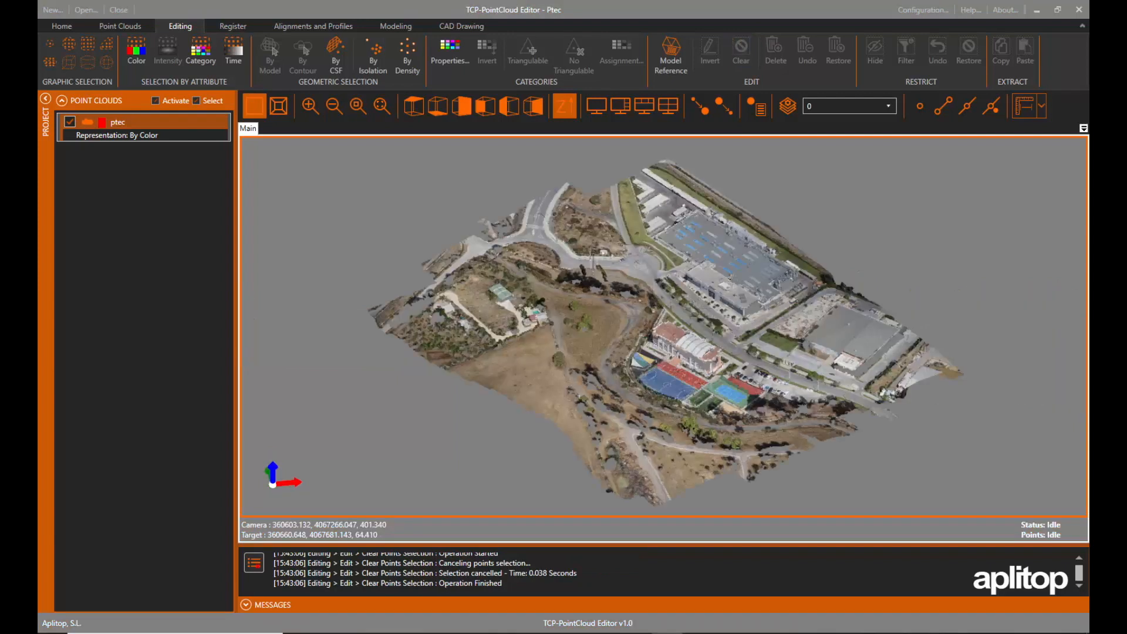
- Select the non-ground points with the cloth simulation filter, using Complex Scene, slope post-processing and 500 iterations
click(331, 12)
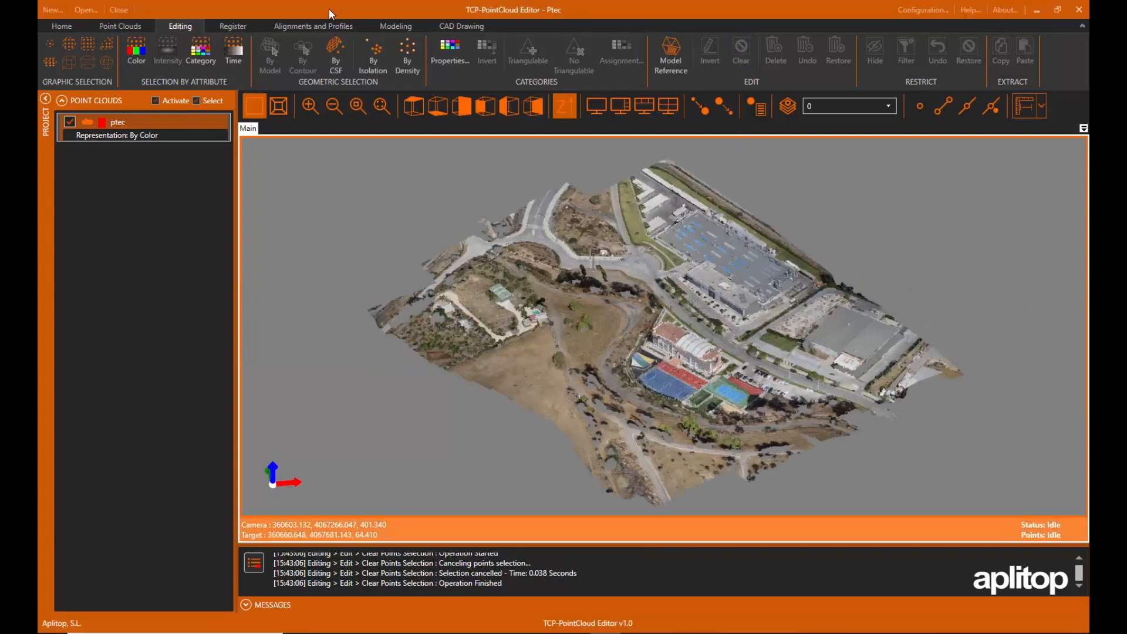
click(333, 54)
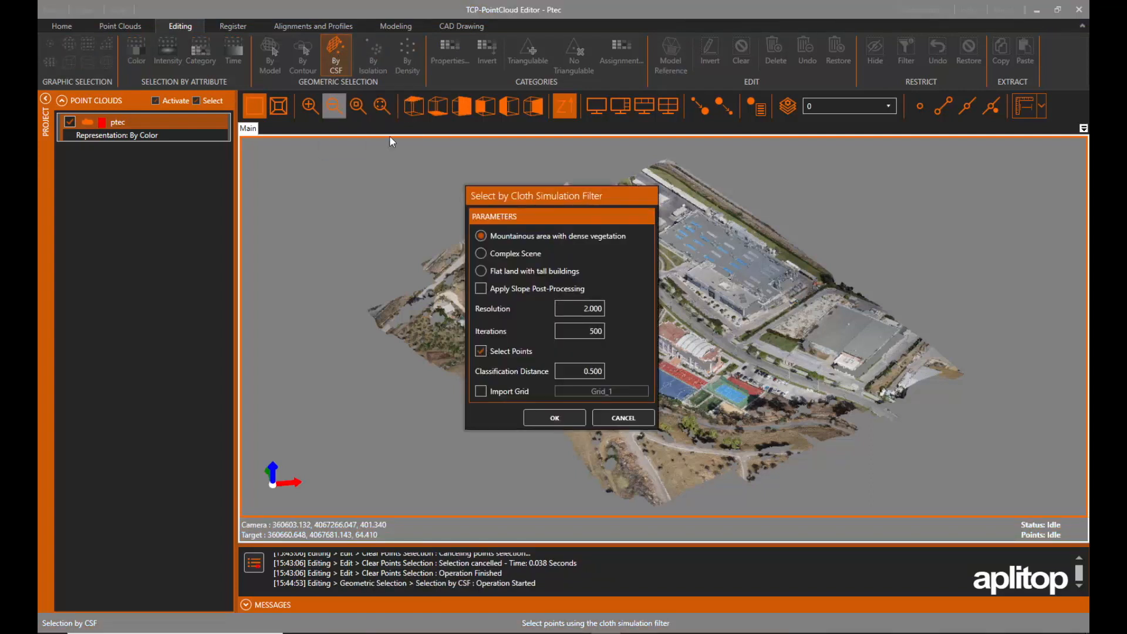
drag(550, 192, 351, 202)
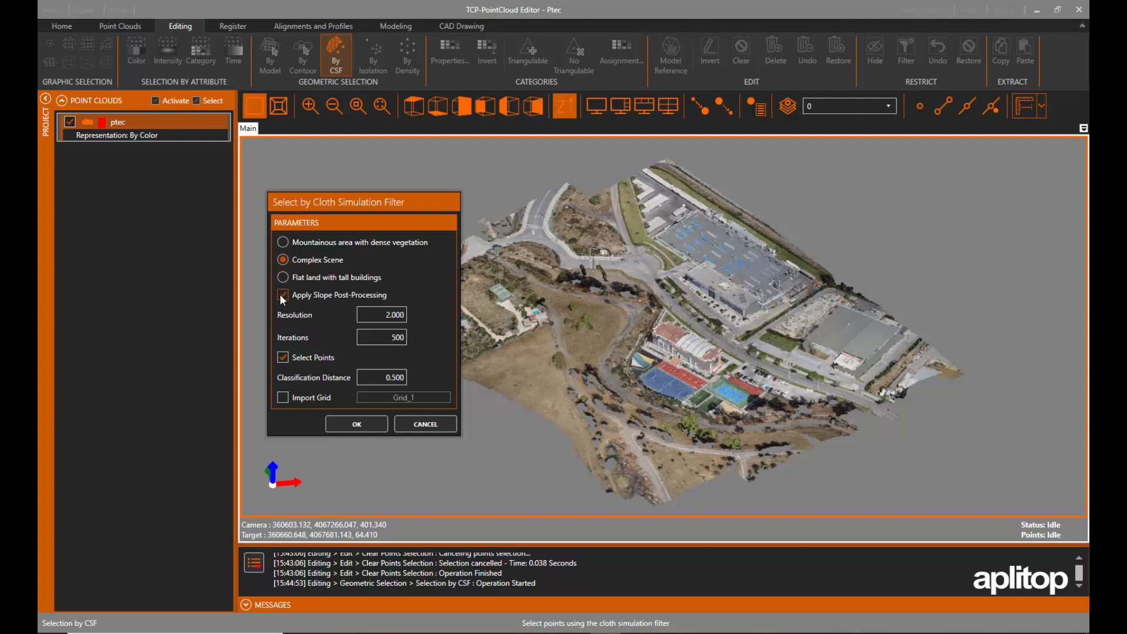
click(386, 314)
key(Tab)
click(353, 423)
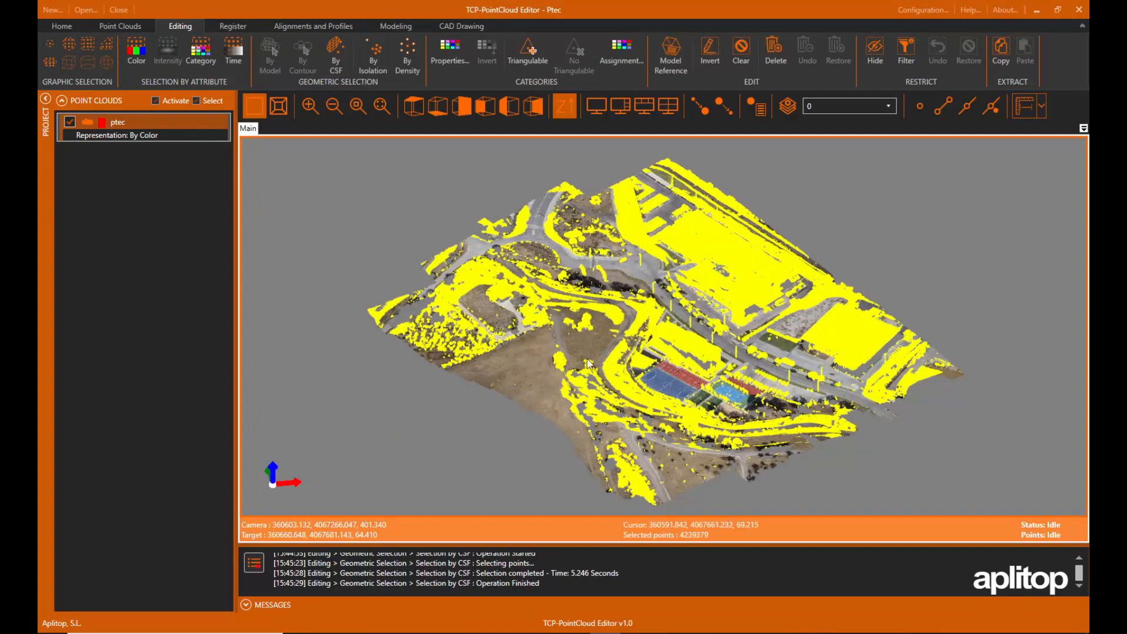
- Inspect and delete the buildings and vegetation points selected by the cloth simulation filter
drag(674, 404, 726, 333)
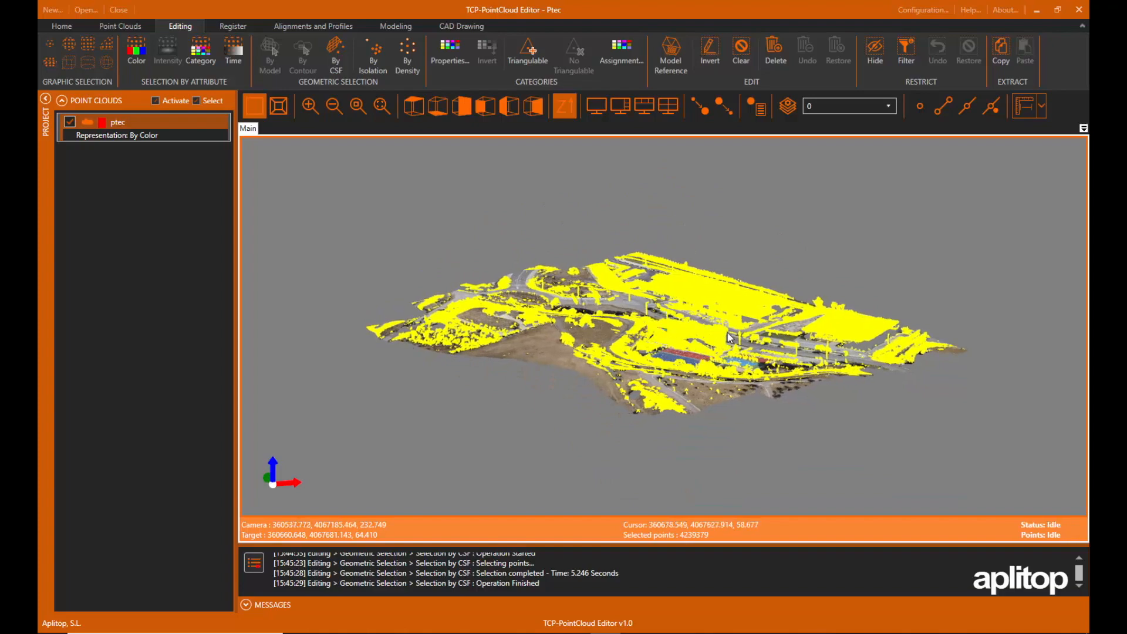
scroll(722, 503, up, 4)
scroll(646, 454, up, 5)
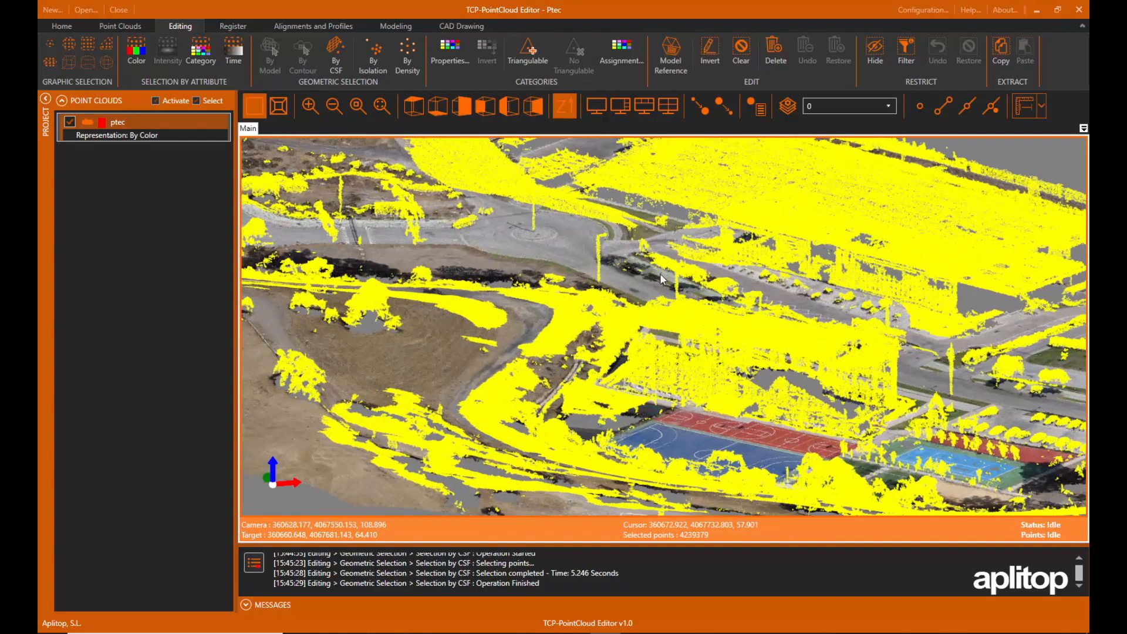
middle_drag(714, 274, 926, 312)
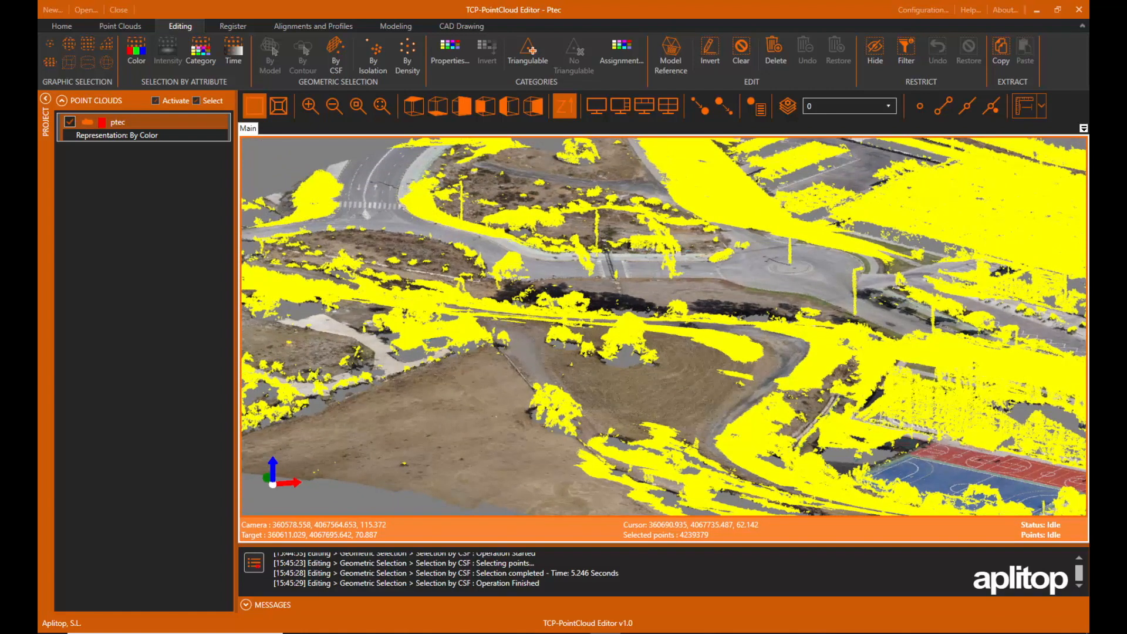
click(770, 52)
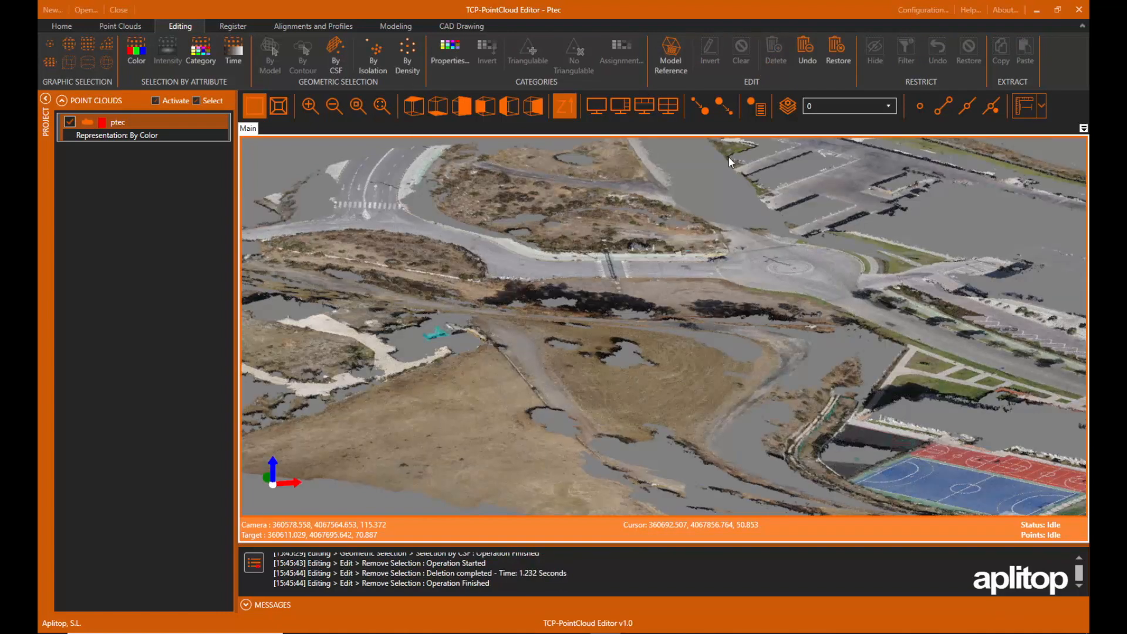
scroll(752, 279, down, 3)
middle_drag(849, 341, 745, 346)
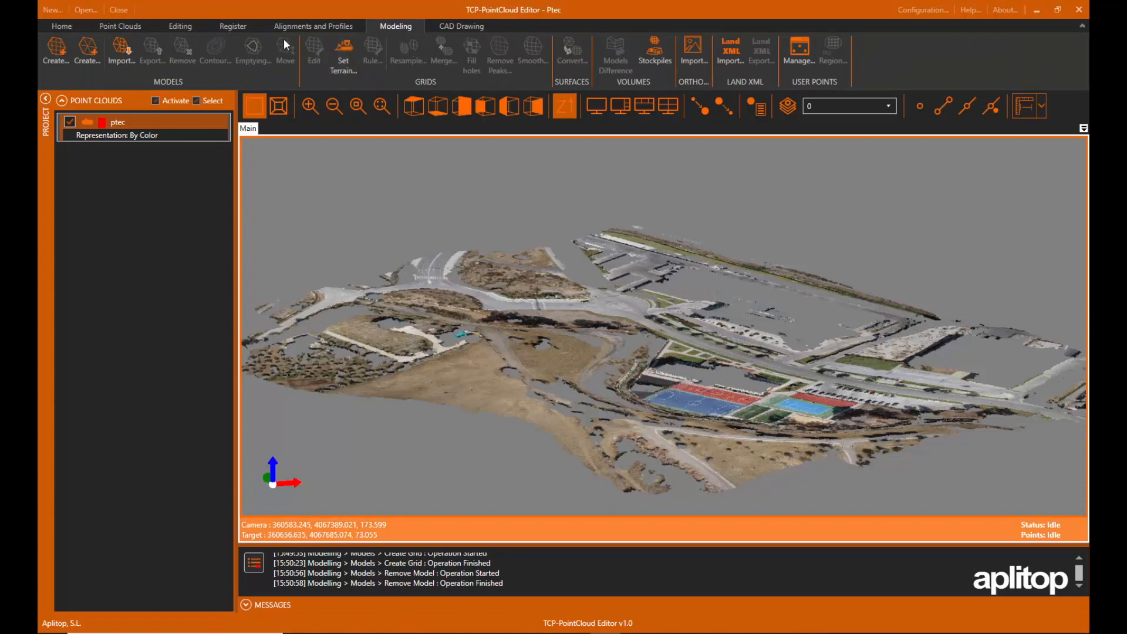
- Create the grid Grid_1 from the point cloud with a cell size of 1, interpolated elevations and filled holes
click(62, 56)
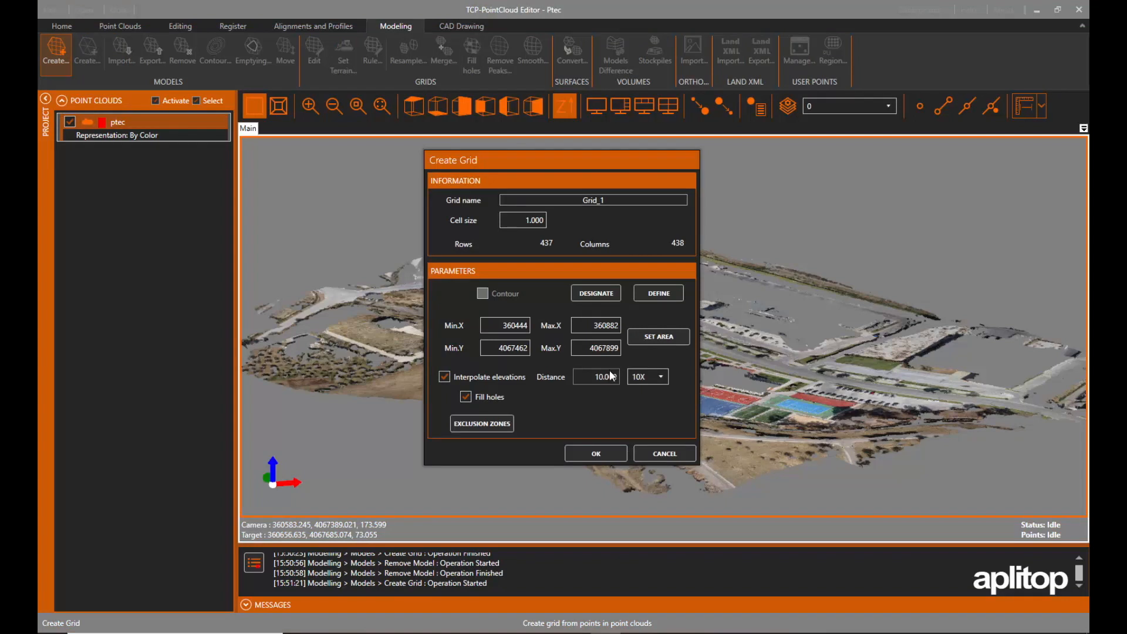
double_click(546, 220)
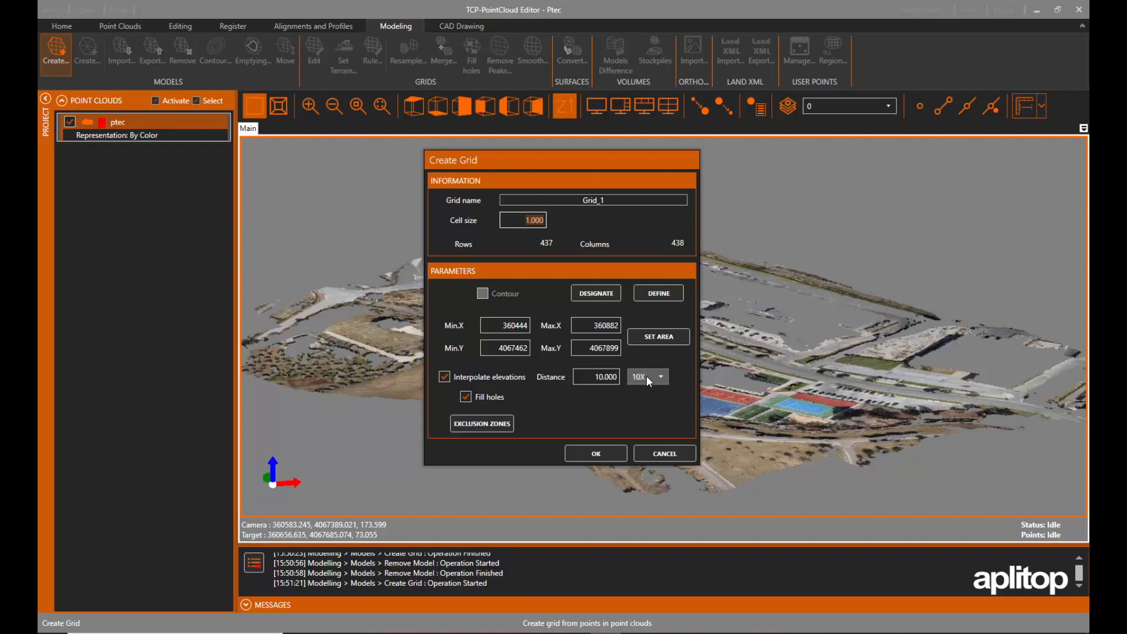
click(597, 454)
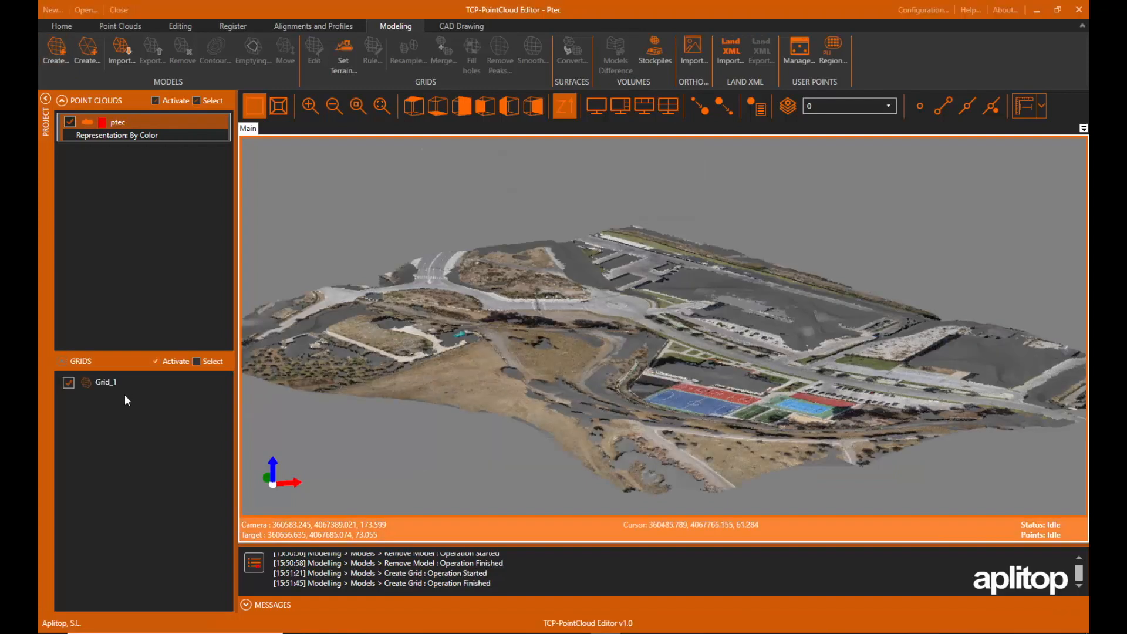
- Set Grid_1's representation to faces only with a purple model color
click(115, 382)
right_click(115, 383)
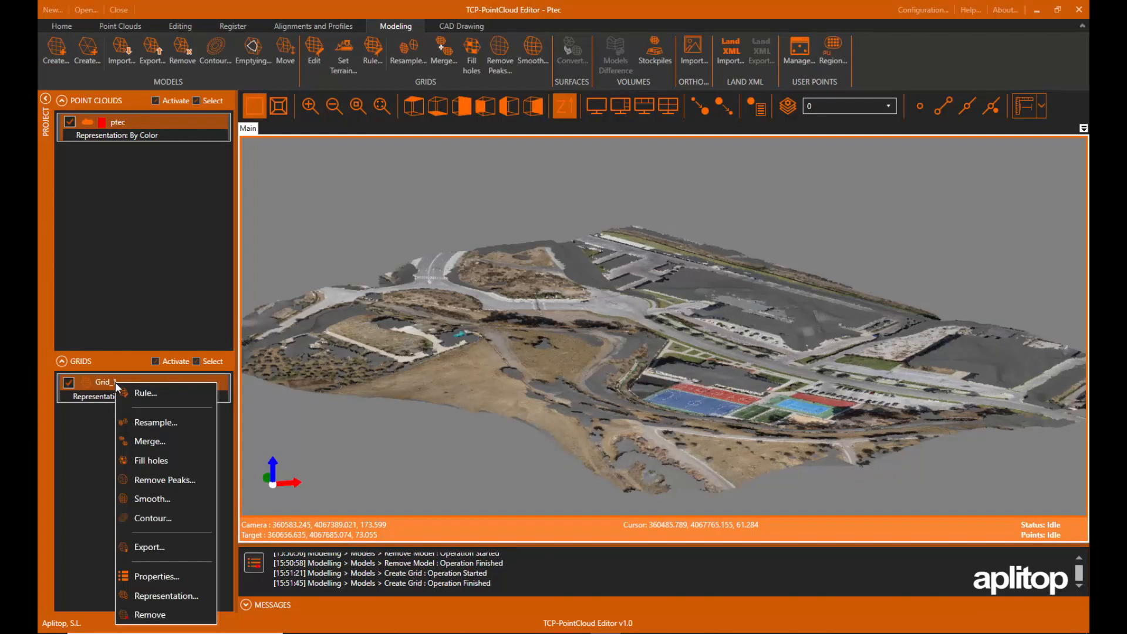
click(166, 596)
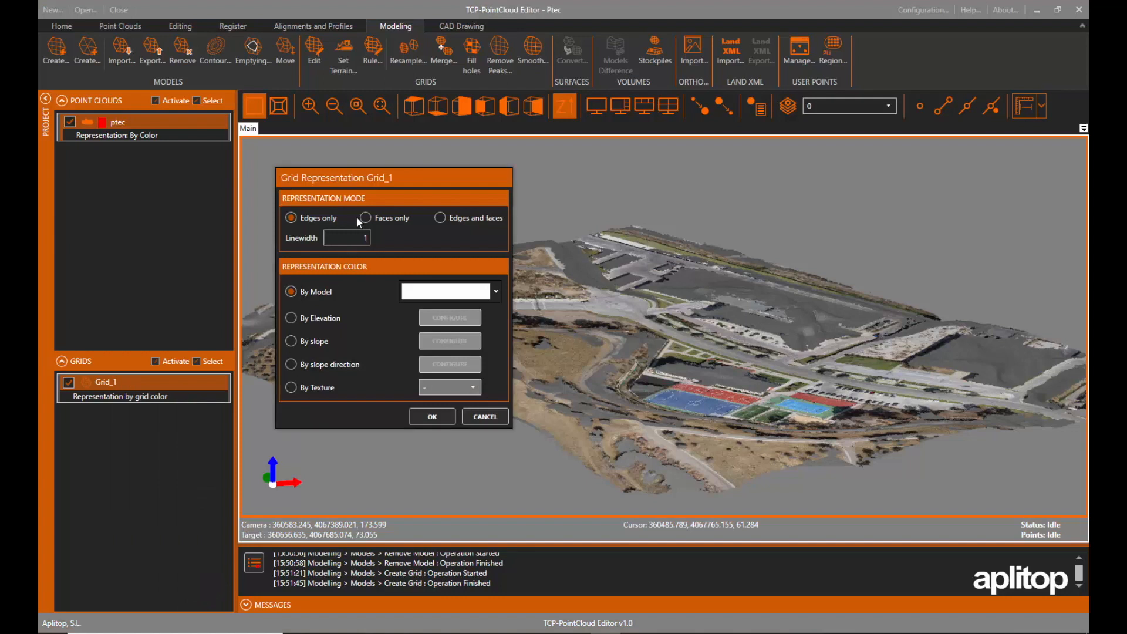
click(377, 218)
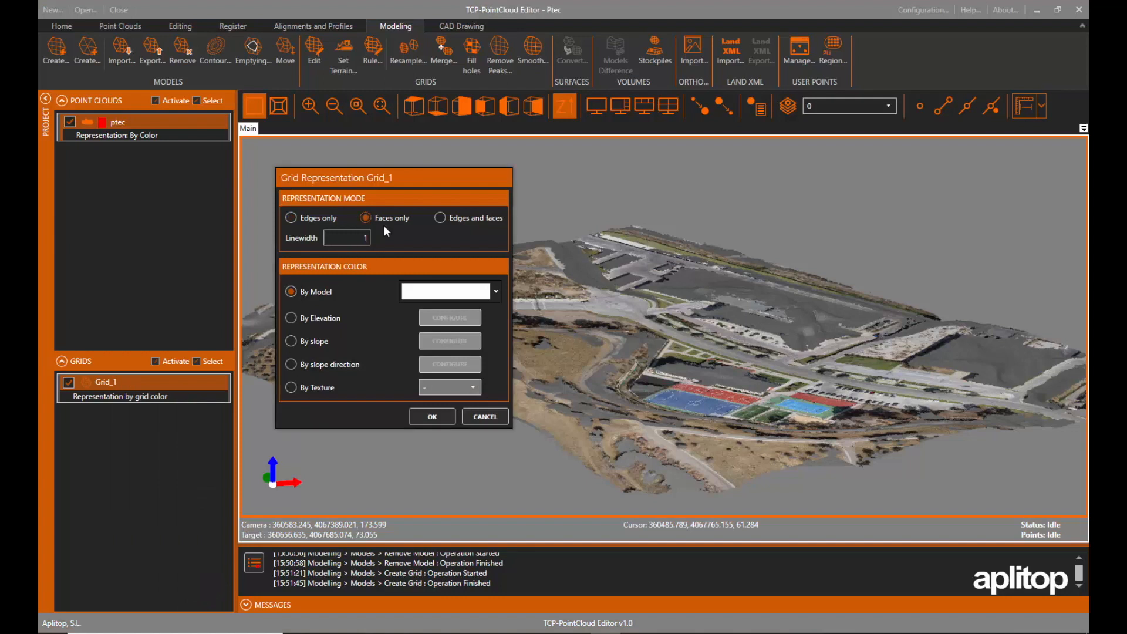
click(496, 291)
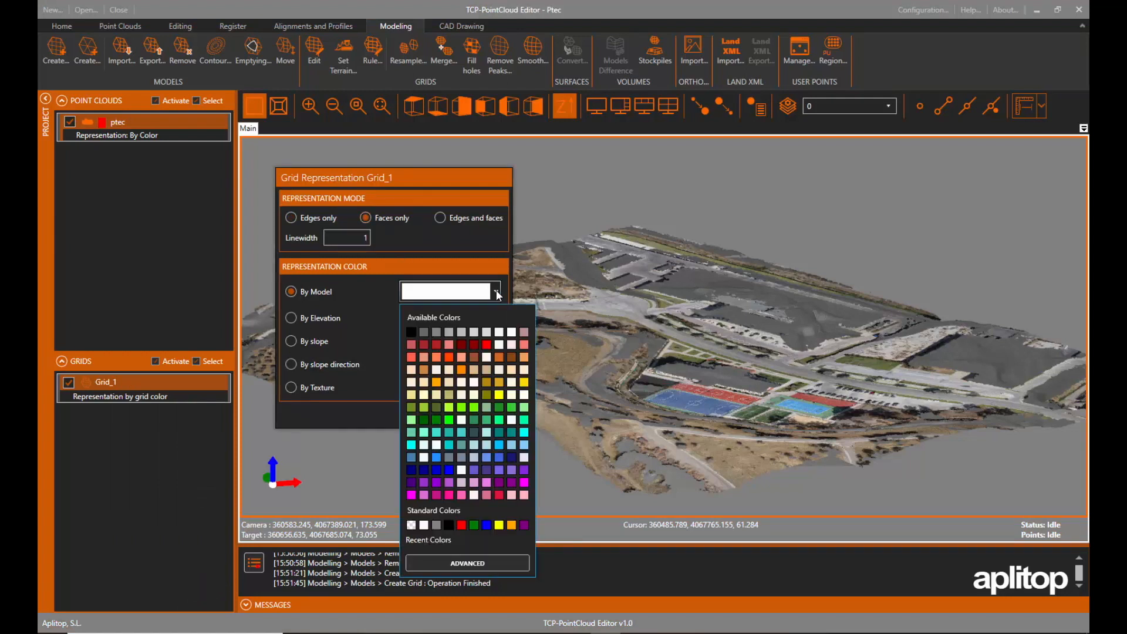
click(525, 483)
click(432, 417)
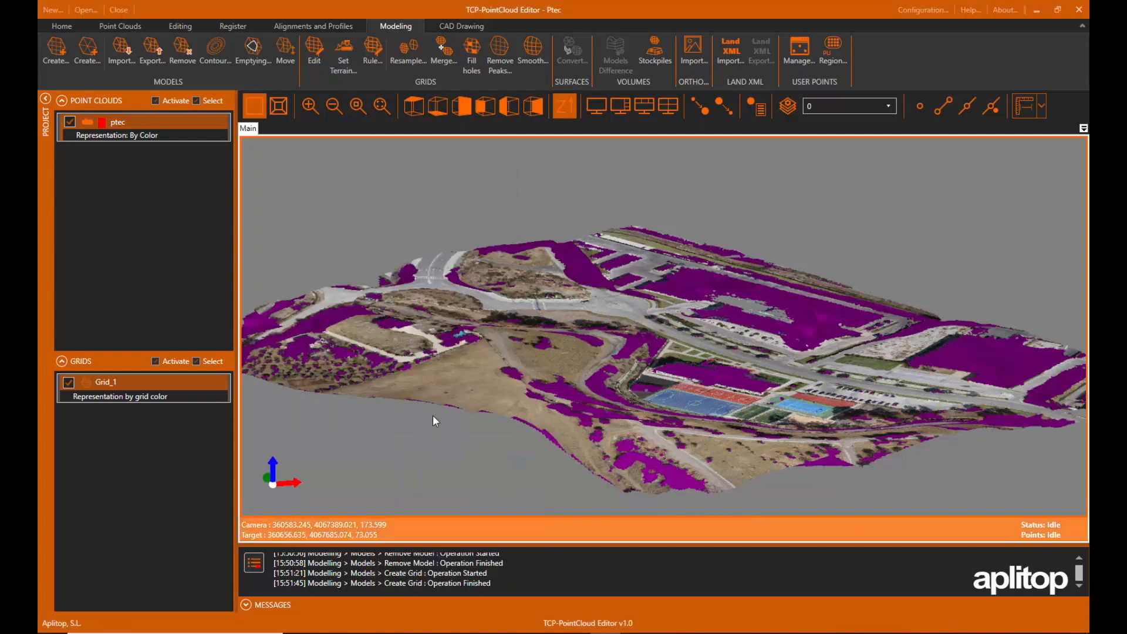